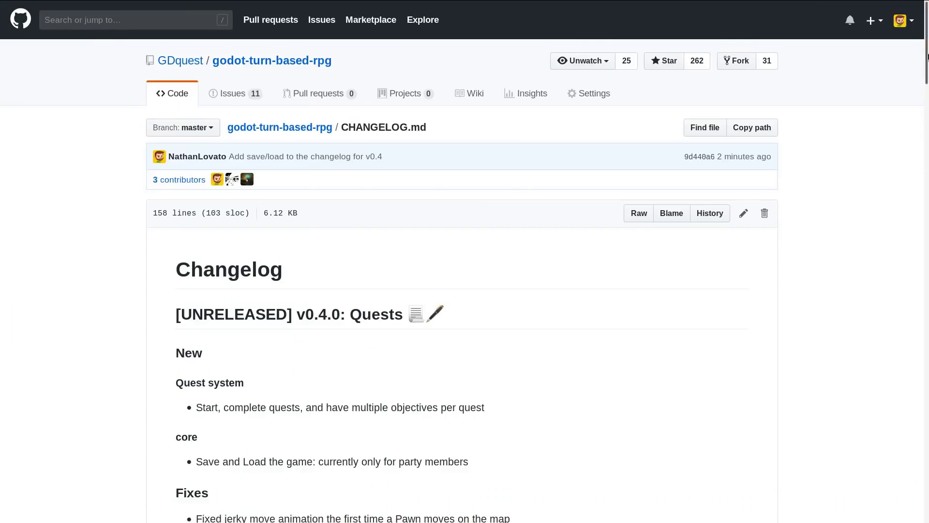
Read through the godot-turn-based-rpg changelog, including the v0.3.0 Motion and Dialogues section.
drag(927, 46, 912, 157)
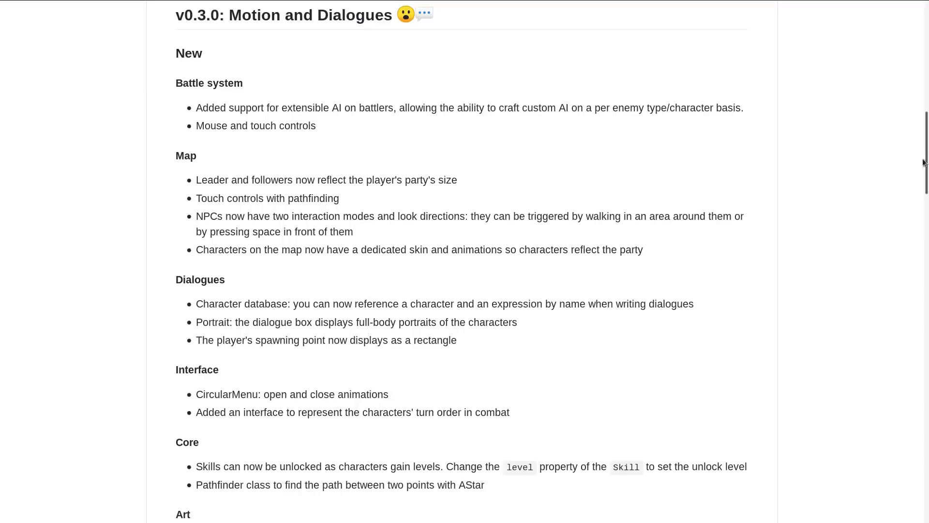
drag(926, 151, 916, 260)
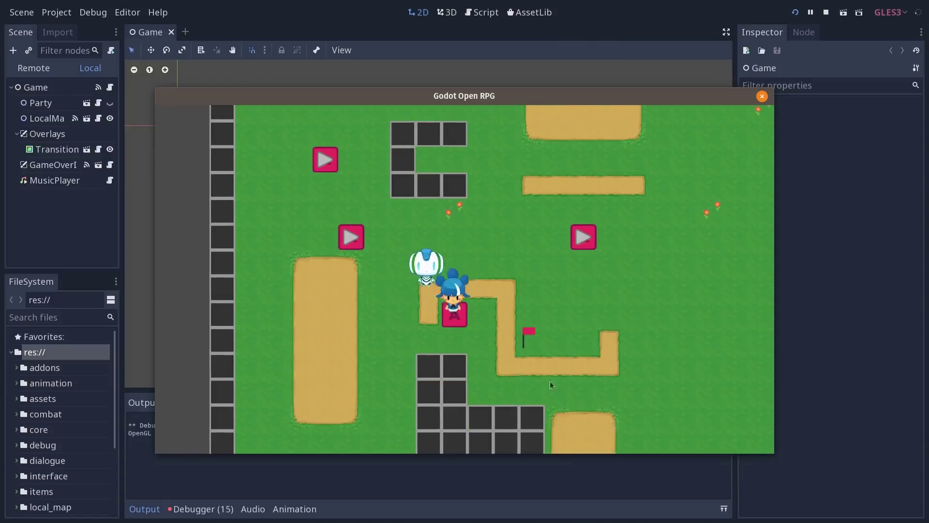
Switch to the running Godot Open RPG game, test pathfinding and single-tile movement across the map, and close the game.
click(411, 304)
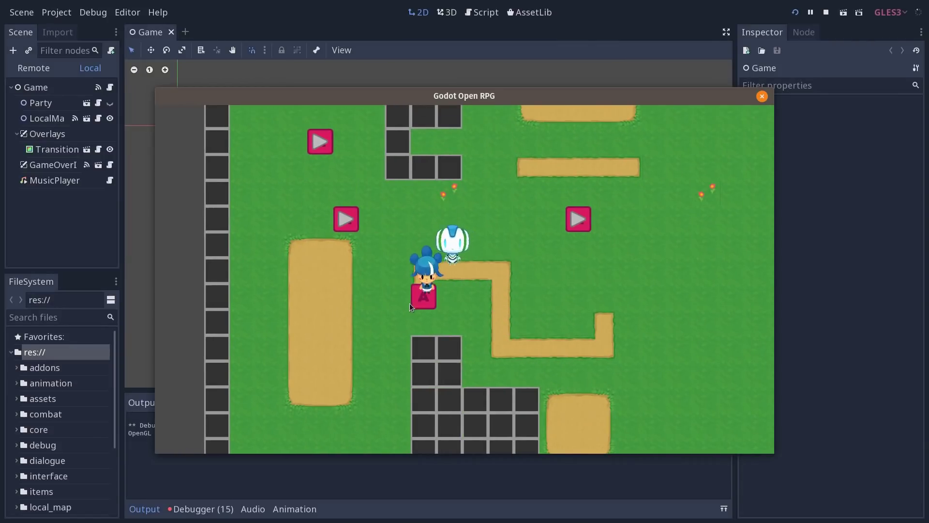
click(587, 347)
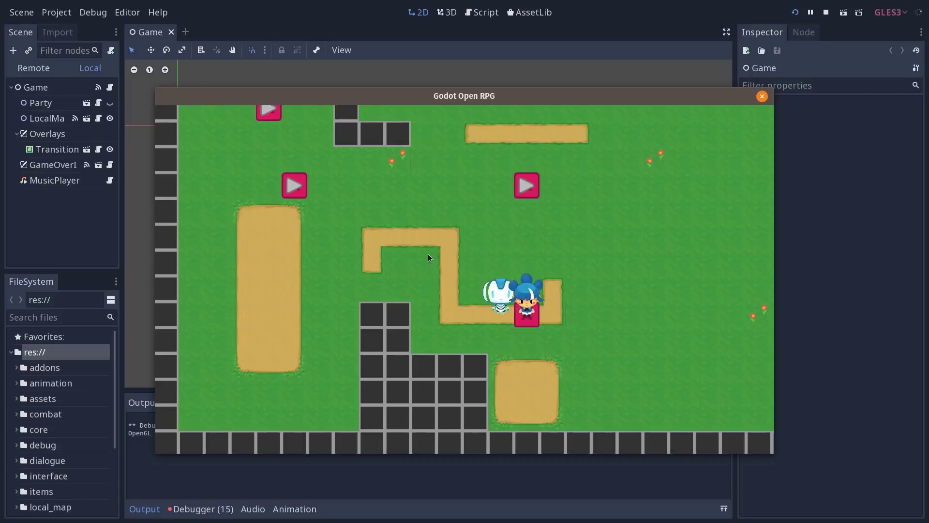
click(419, 242)
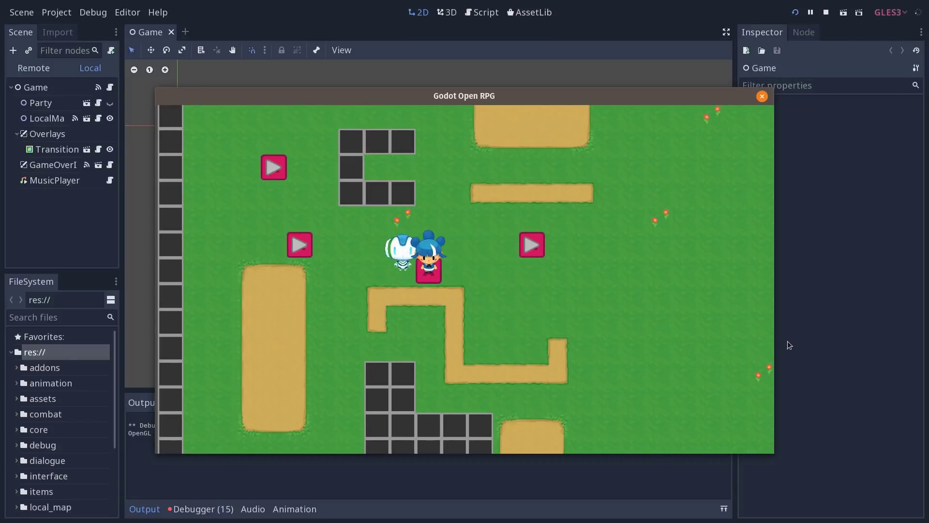
key(Left)
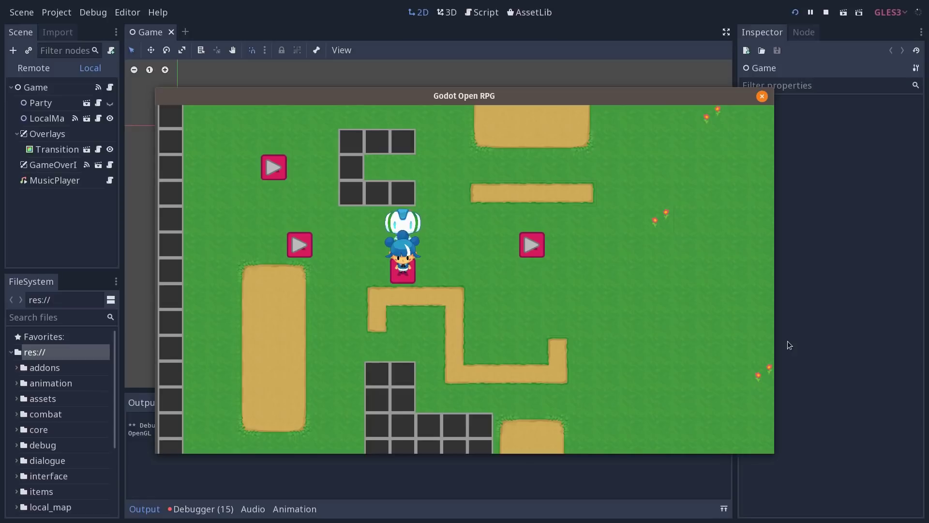
key(Right)
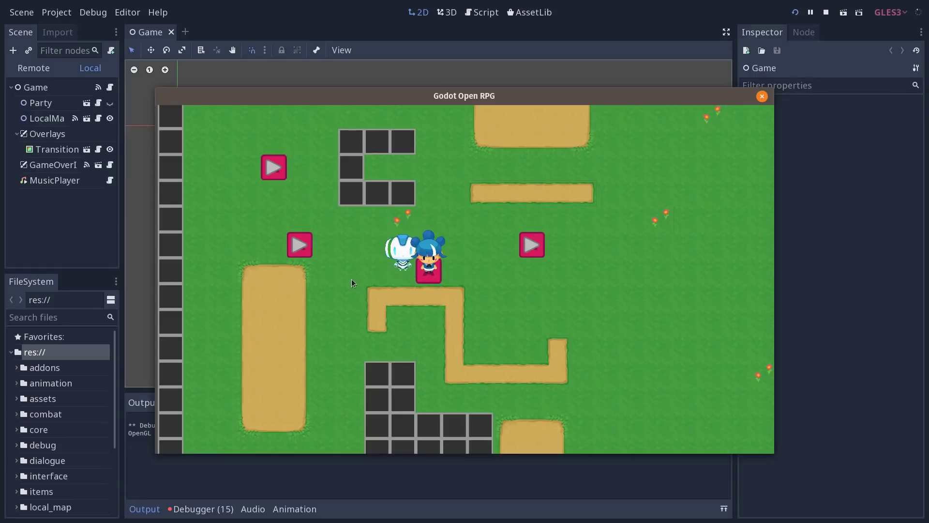
key(alt+F4)
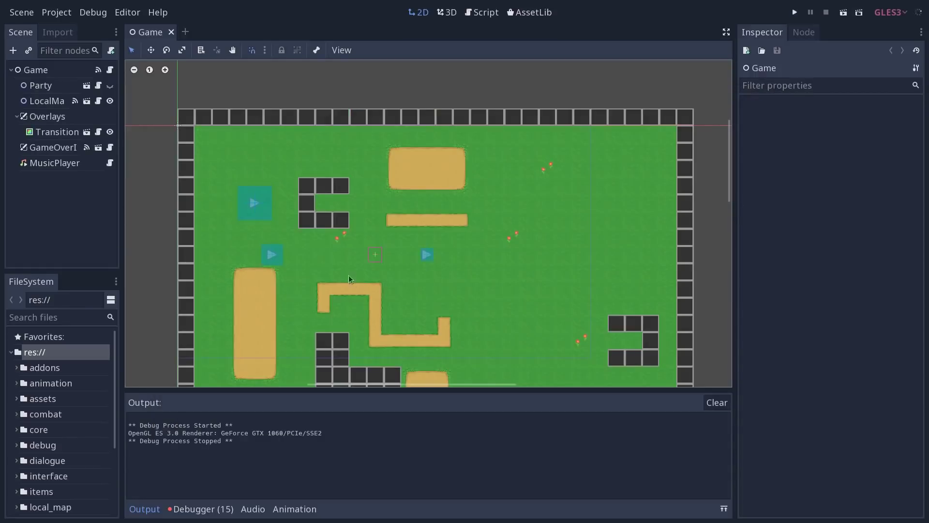
Open the Party scene and move the Robi node above Godette so Robi comes first in the party.
click(87, 85)
drag(37, 132, 44, 80)
Run the game, walk the party down and right to test the new leader order, and stop the game.
key(F5)
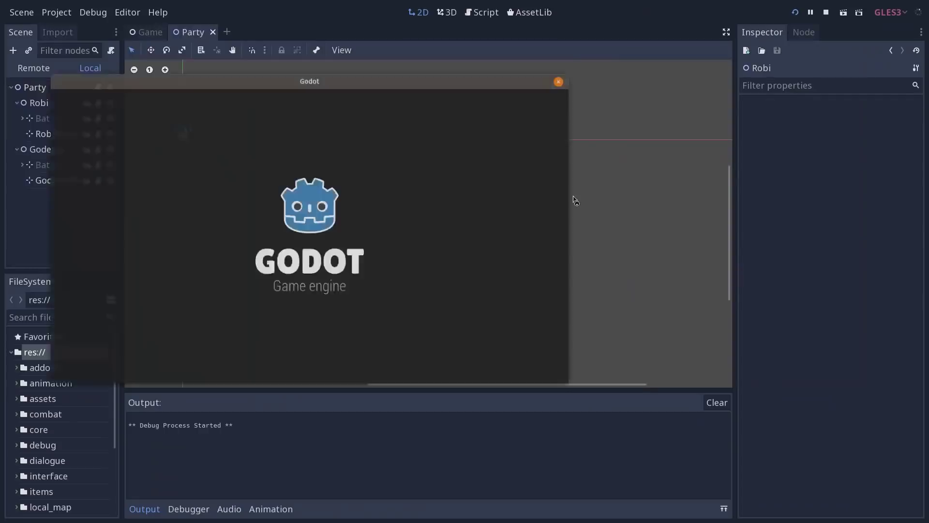
key(Down)
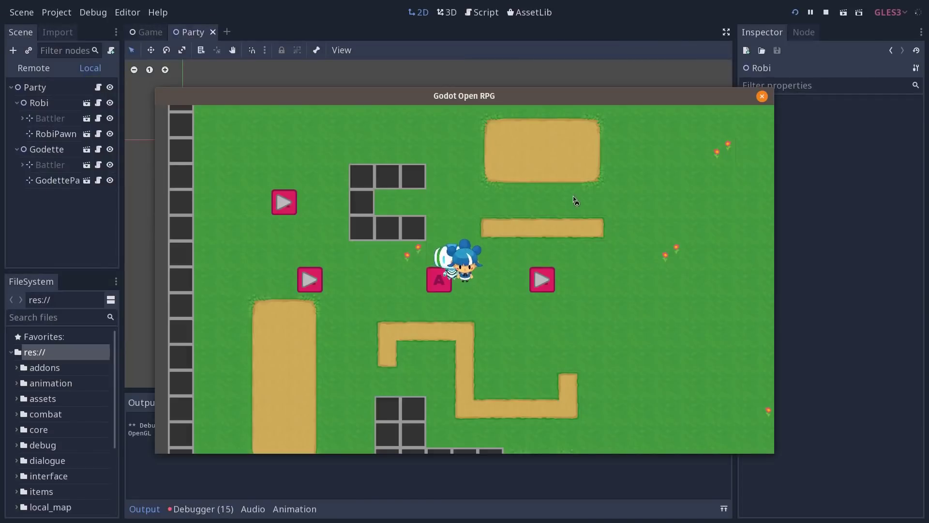
key(Right)
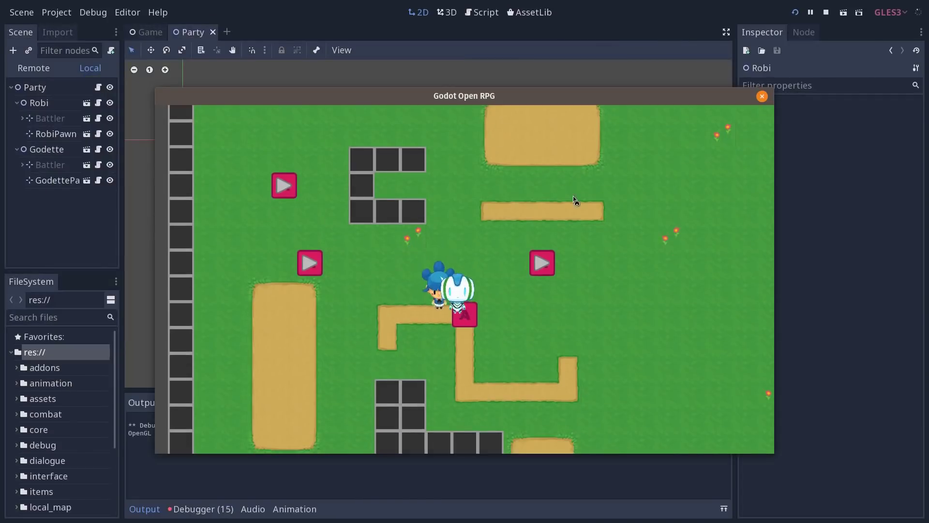
key(Down)
key(F8)
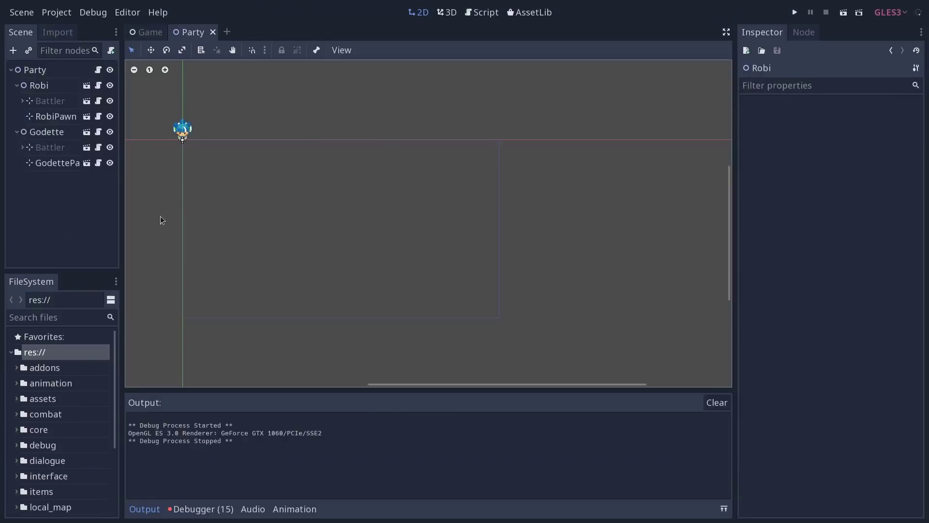
Return to the Game scene, run the game again, and walk the party toward the nearest interactive pawn west of the start.
key(ctrl+Tab)
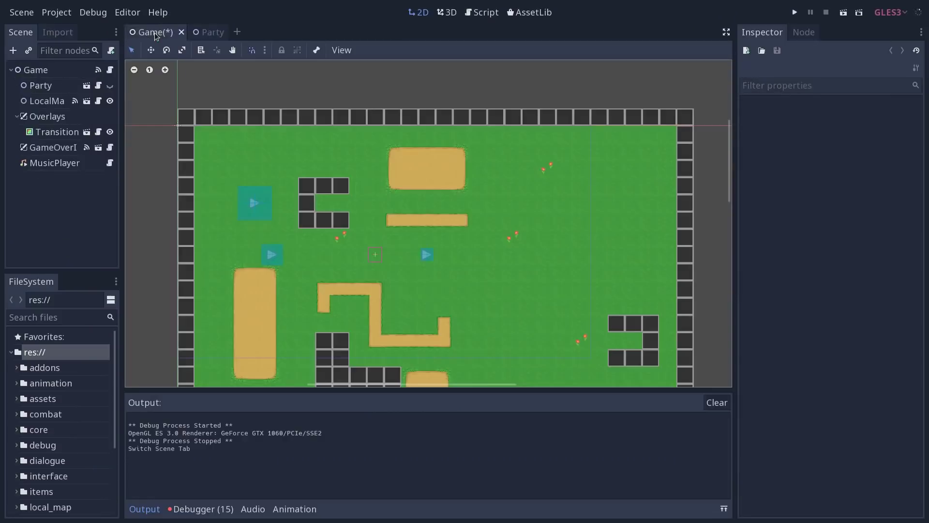
key(F5)
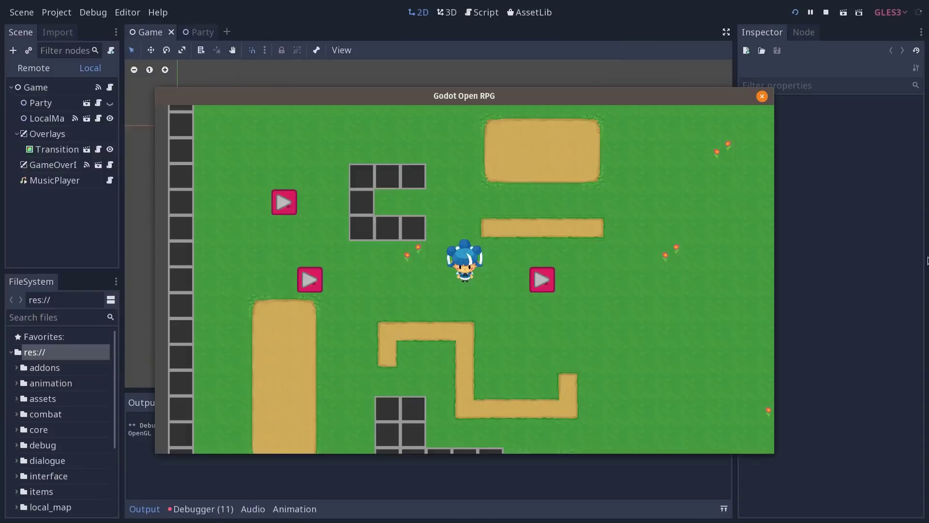
key(Left)
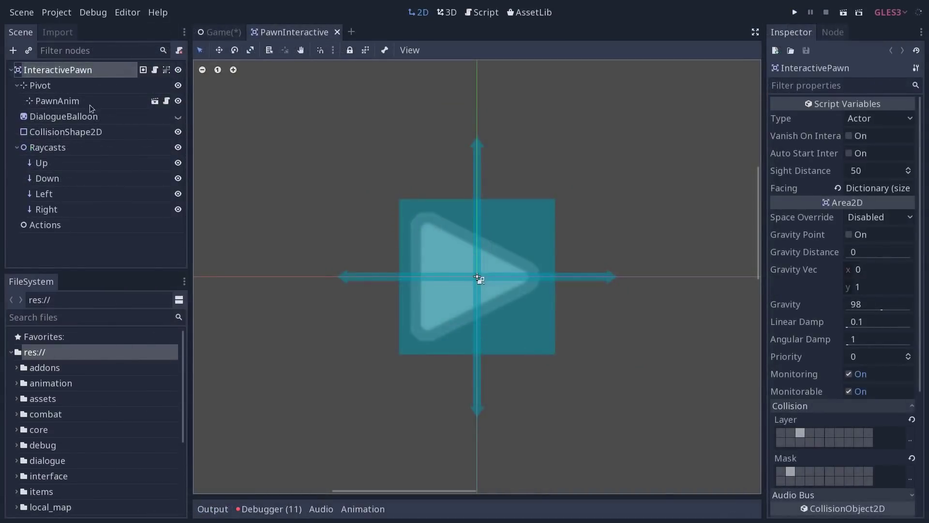
In the PawnInteractive scene, hide the Raycasts group and enlarge the CollisionShape2D rectangle in width and height.
click(68, 150)
click(70, 163)
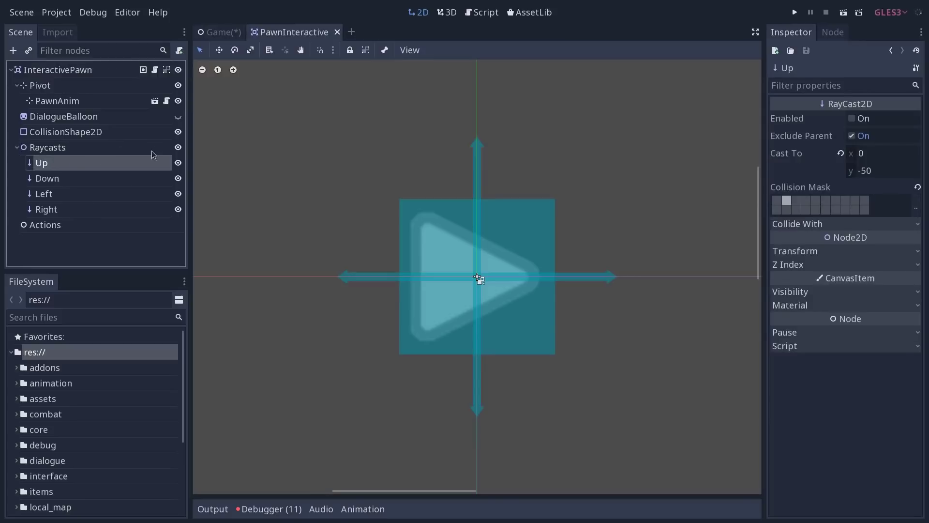
click(177, 148)
click(478, 278)
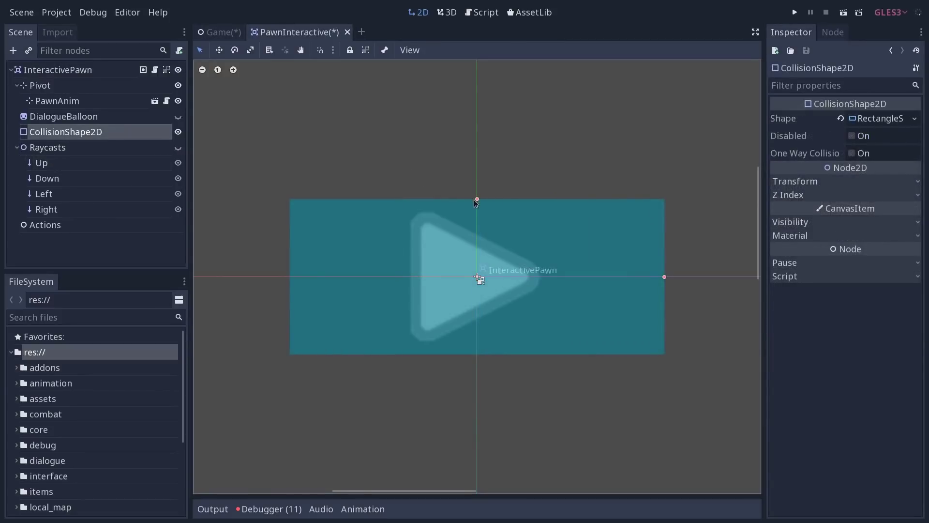
drag(477, 199, 492, 101)
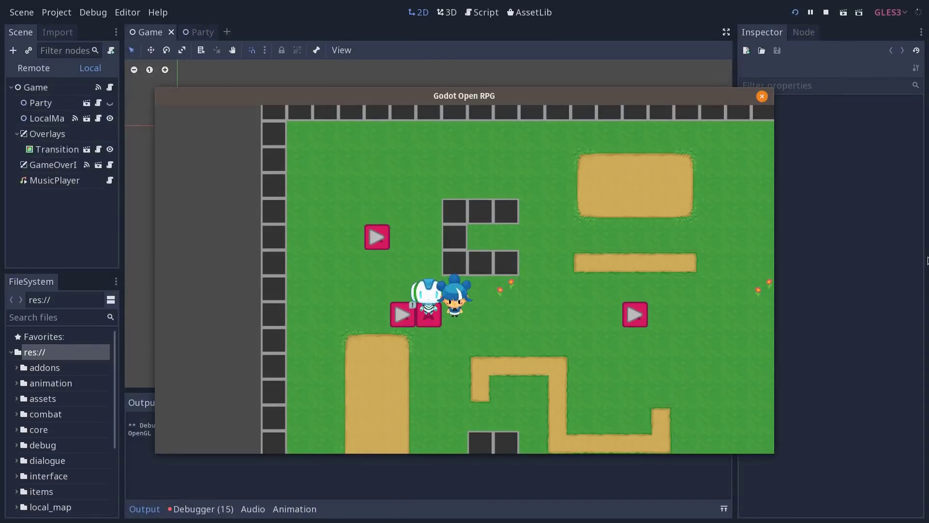
In the running game, walk the party up to the northwest interactive pawn, trigger its dialogue, and advance through it.
key(Left)
key(Up)
key(Up)
key(Up)
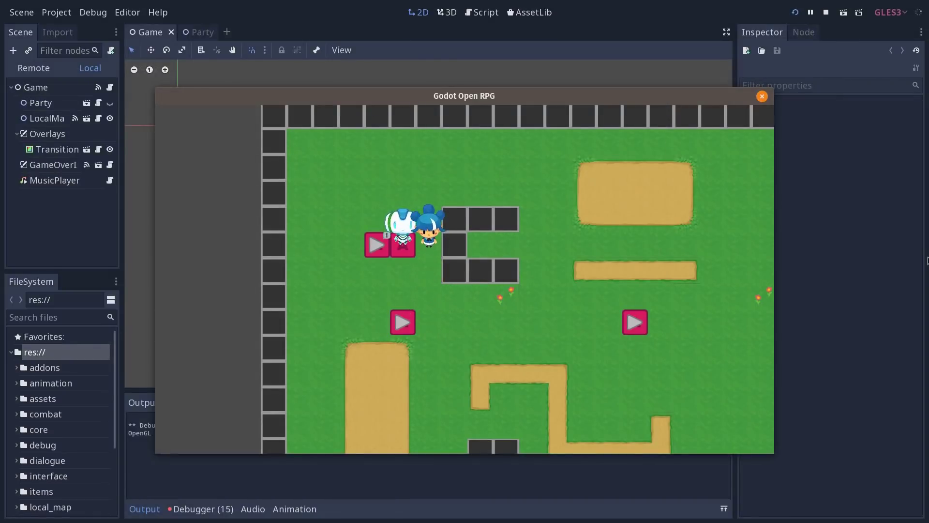
key(Return)
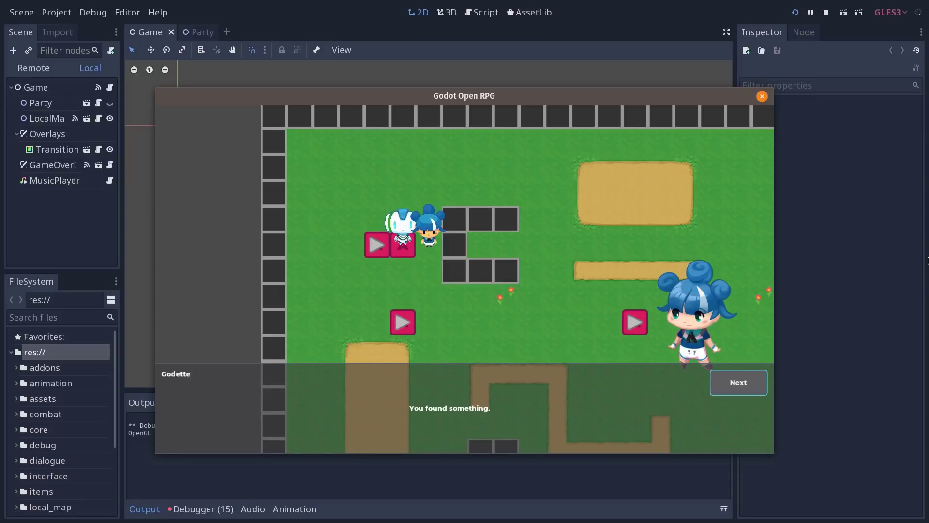
key(Return)
key(Return)
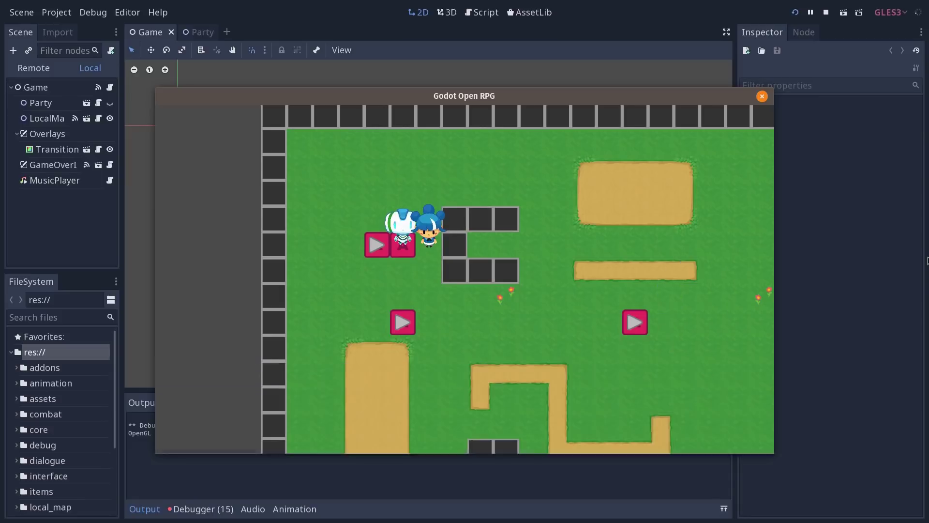
Walk the party to the interactive pawn on the east side, play its dialogue through to the battle, and stop the game.
key(Down)
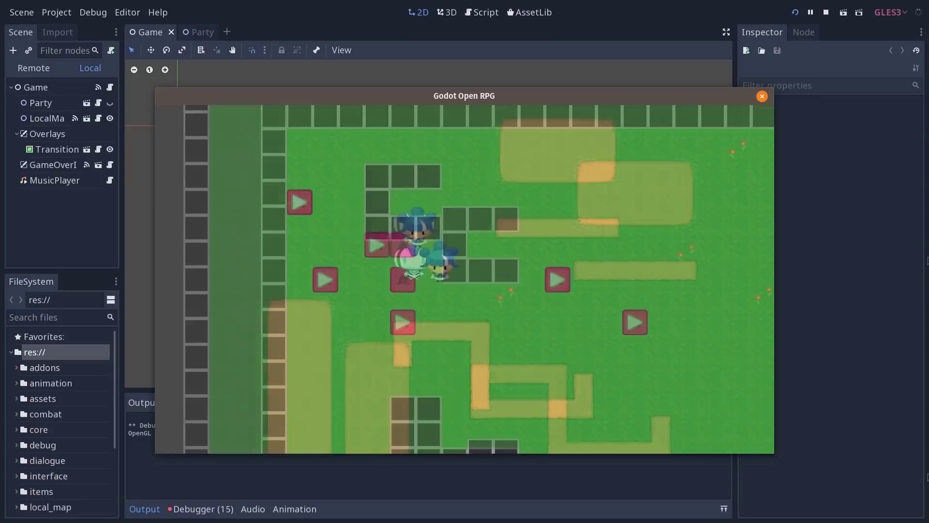
key(Right)
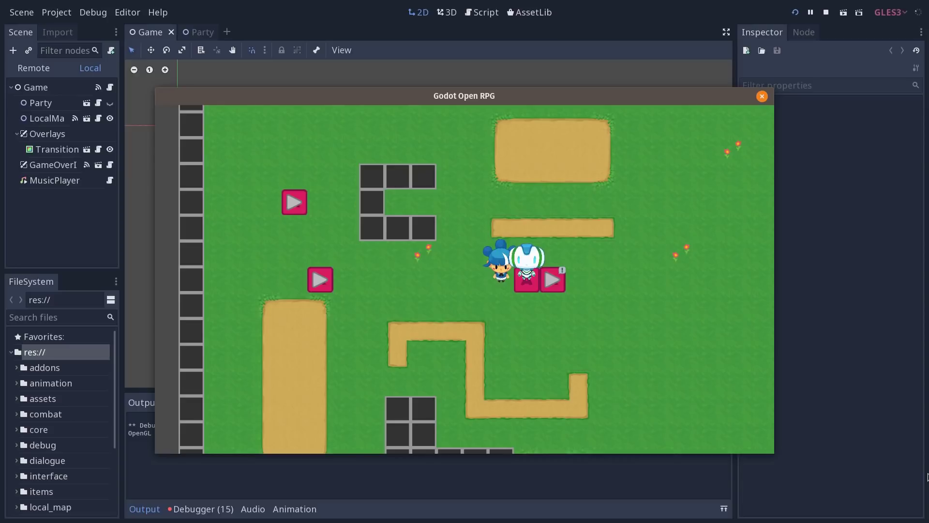
key(Return)
key(Return)
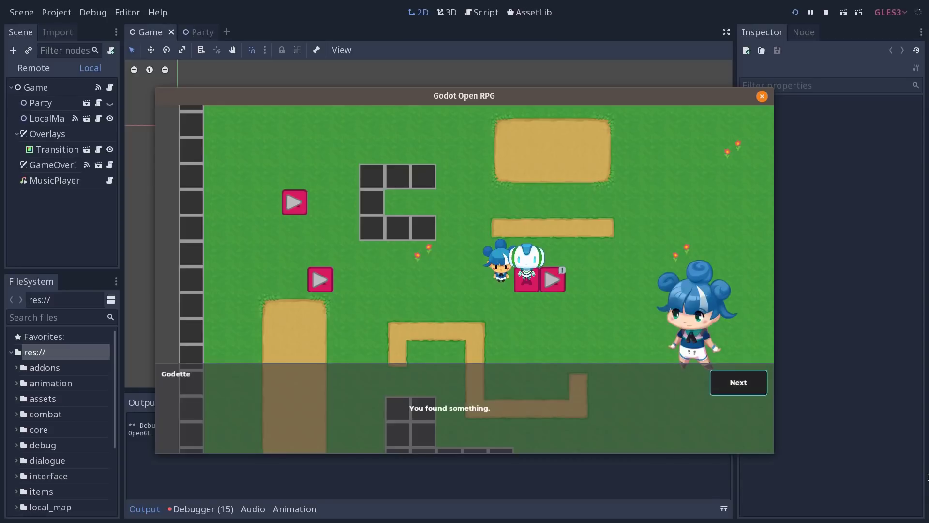
key(Return)
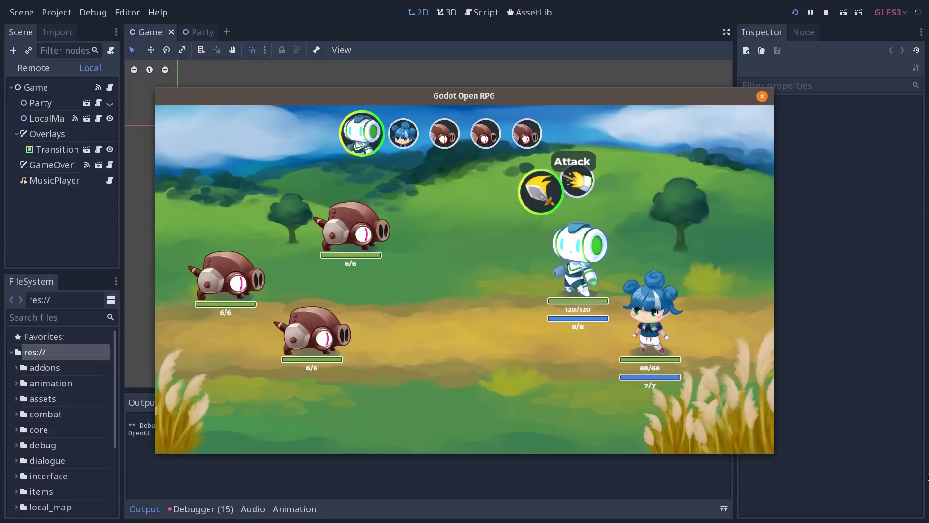
key(F8)
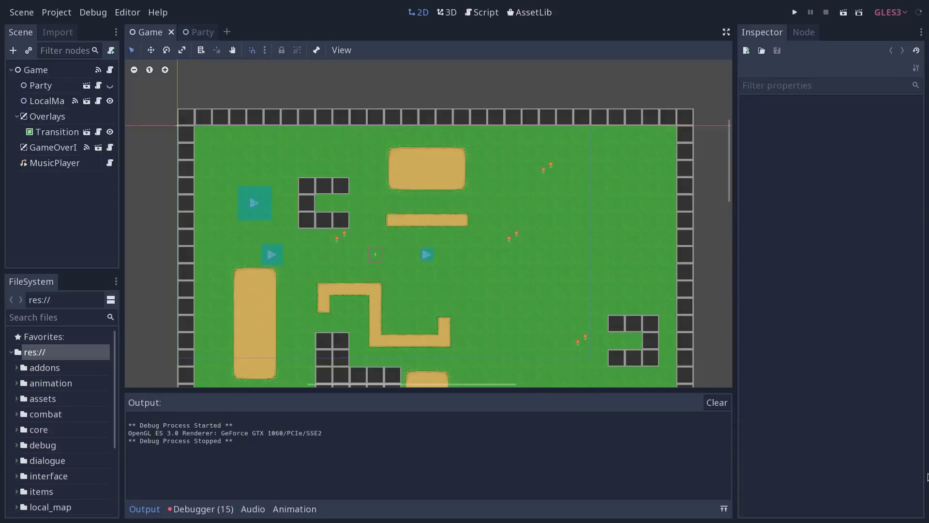
Open the LocalMap scene and inspect the Dialogue and StartCombat actions under DialogueCombatPawn, widening the scene tree for readability.
click(85, 101)
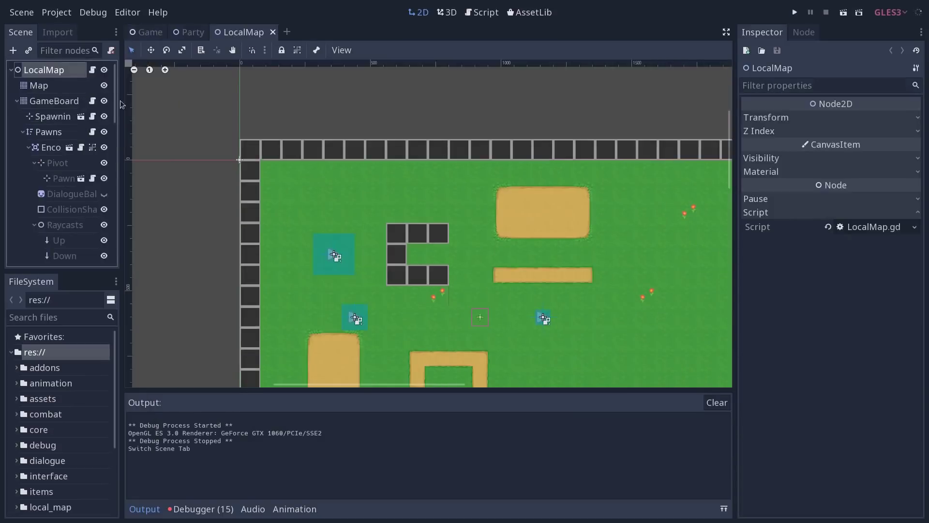
click(541, 323)
drag(121, 213, 192, 212)
scroll(182, 203, down, 5)
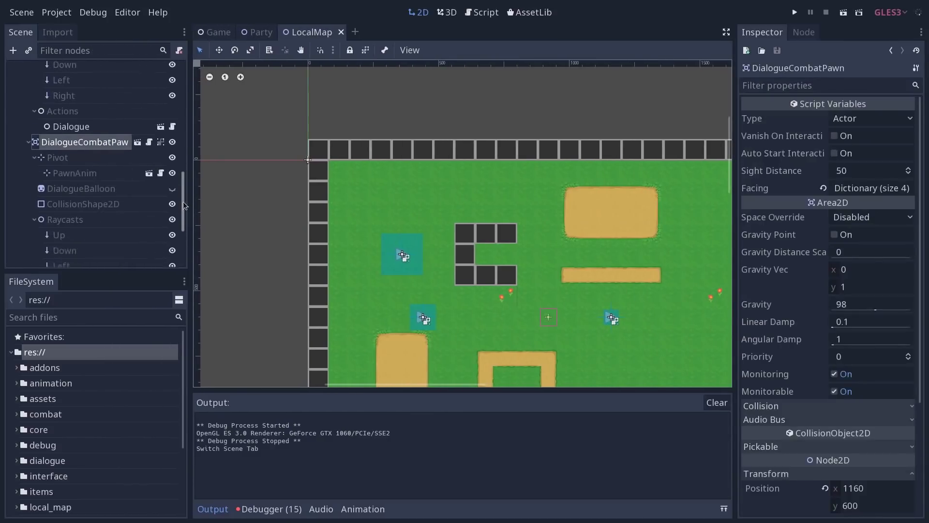
click(86, 193)
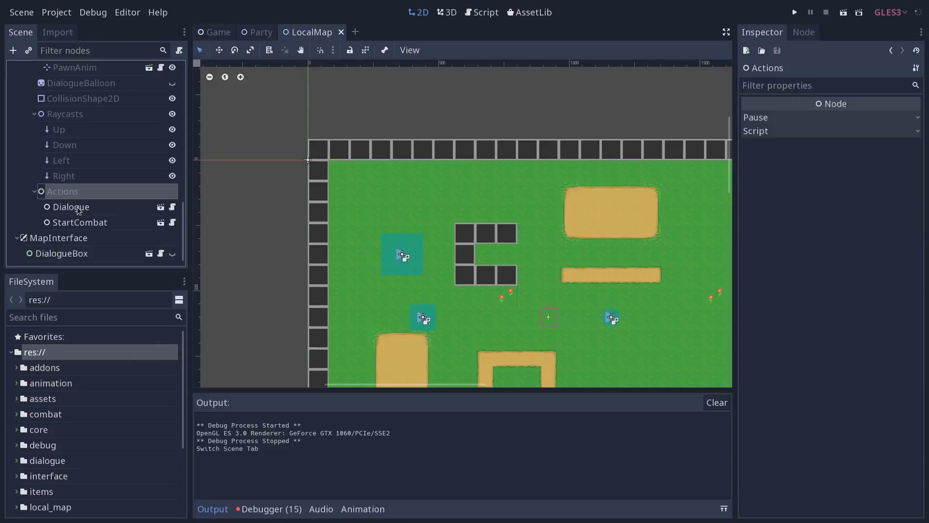
click(77, 208)
click(78, 222)
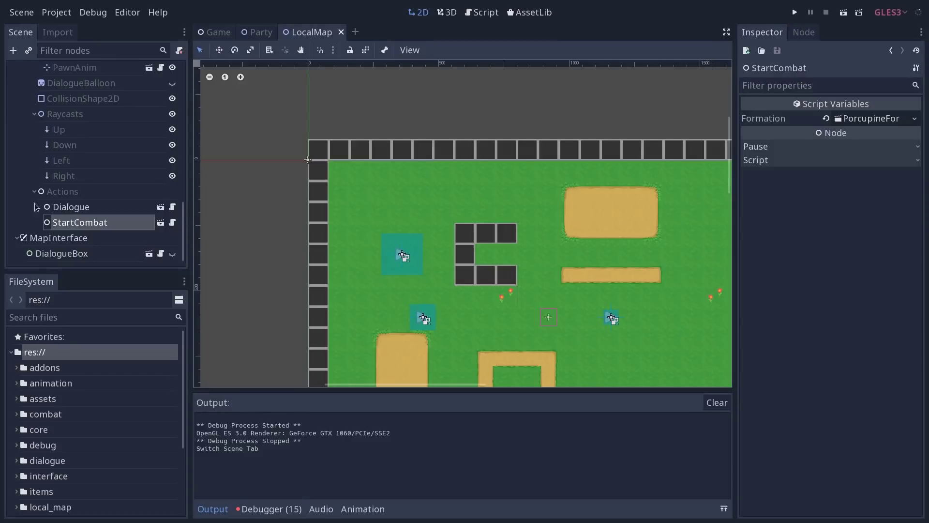
Run the game, walk to the dialogue combat pawn, and advance its dialogue to start the battle.
key(F5)
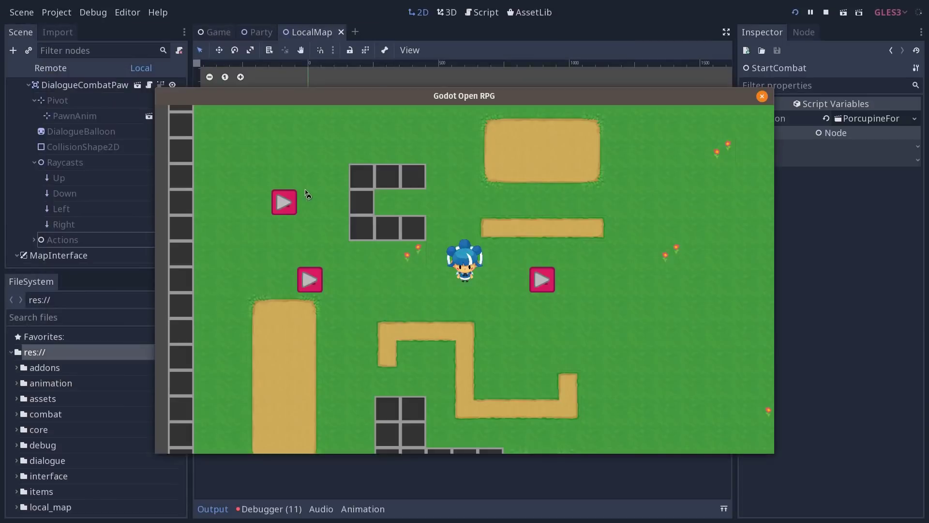
key(Right)
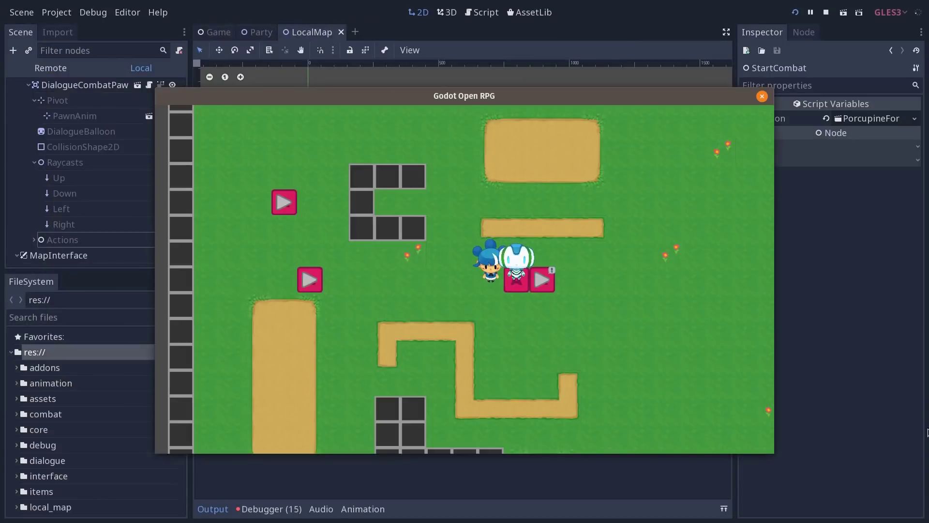
key(Return)
key(Return)
key(Return)
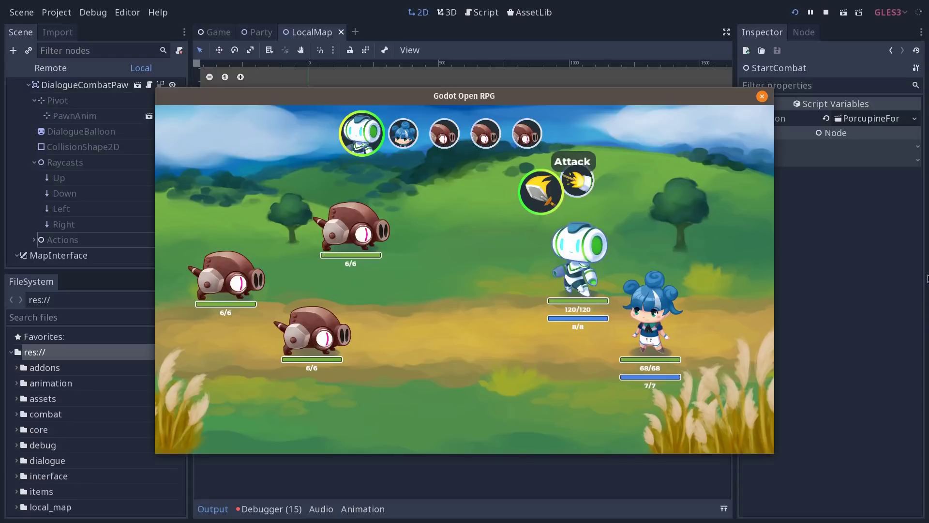
Choose Attack for Robi and target the frontmost porcupine enemy.
key(Return)
key(Down)
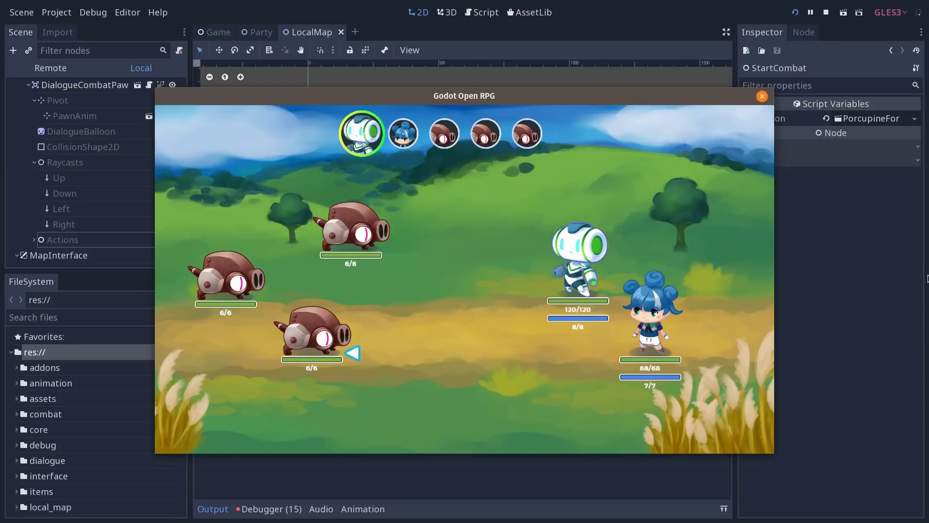
key(Return)
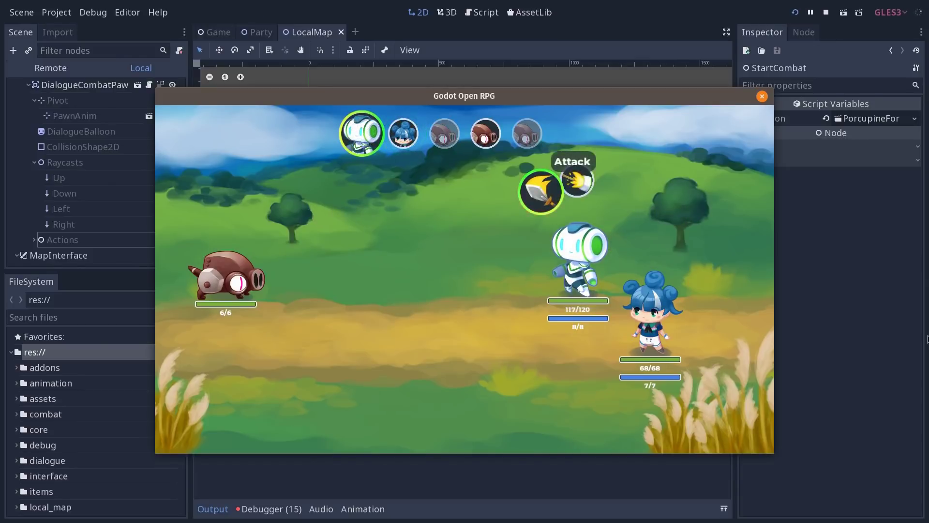
Stop the game and inspect the choose_action and choose_target functions in the BattlerAI.gd script attached to the Battler scene's AI node.
key(F8)
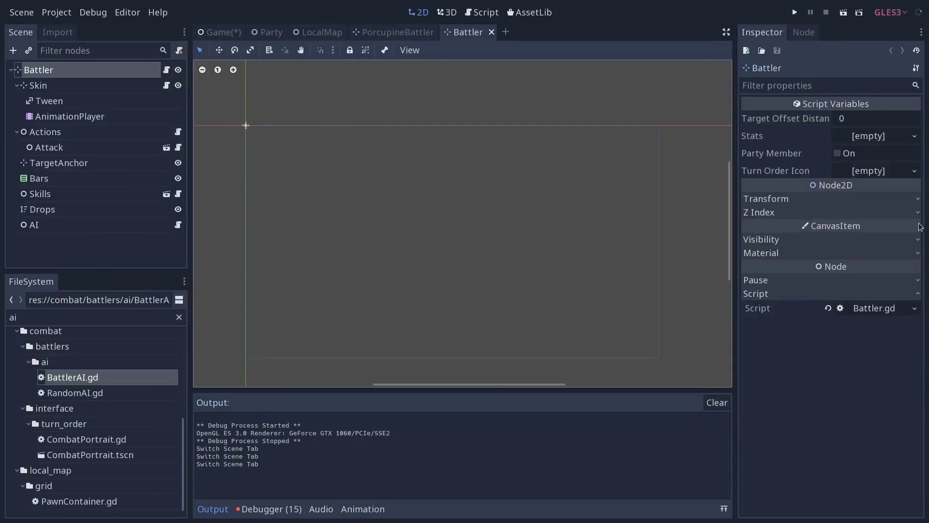
click(136, 223)
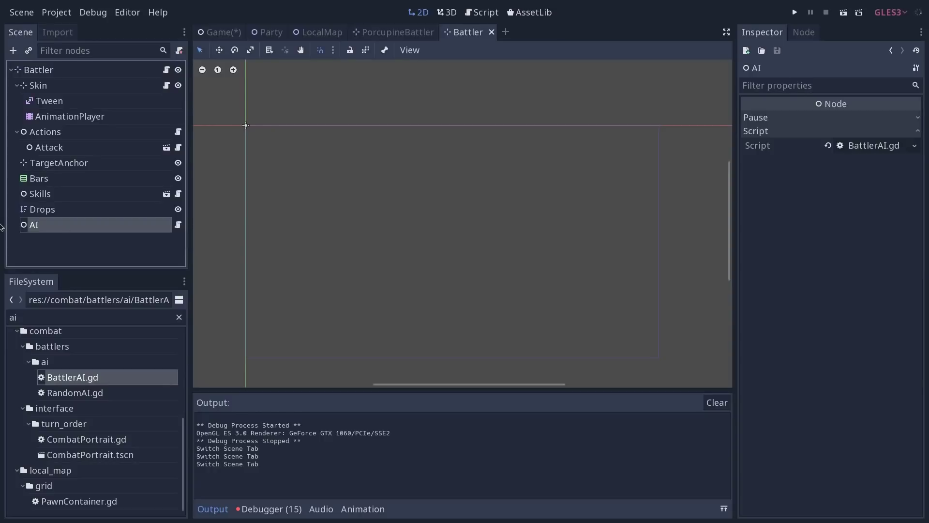
click(177, 224)
click(576, 229)
click(563, 256)
click(555, 275)
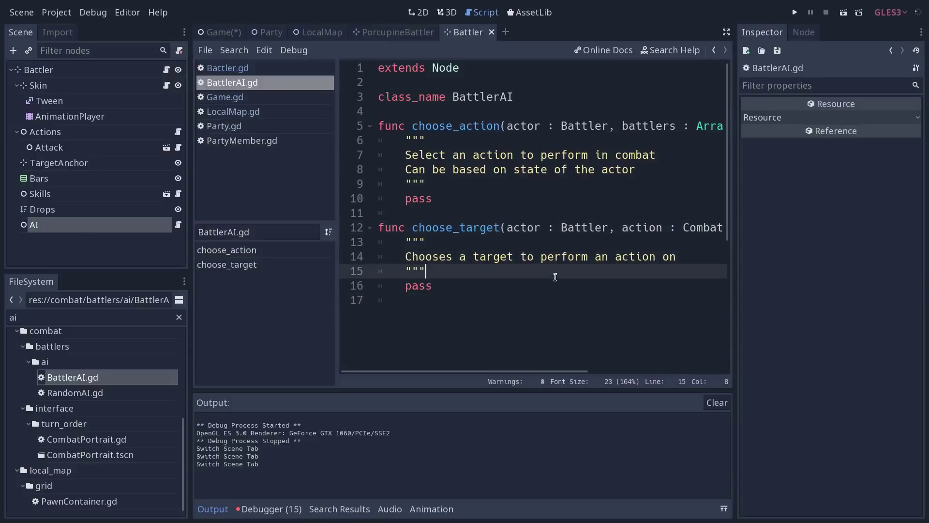
click(548, 286)
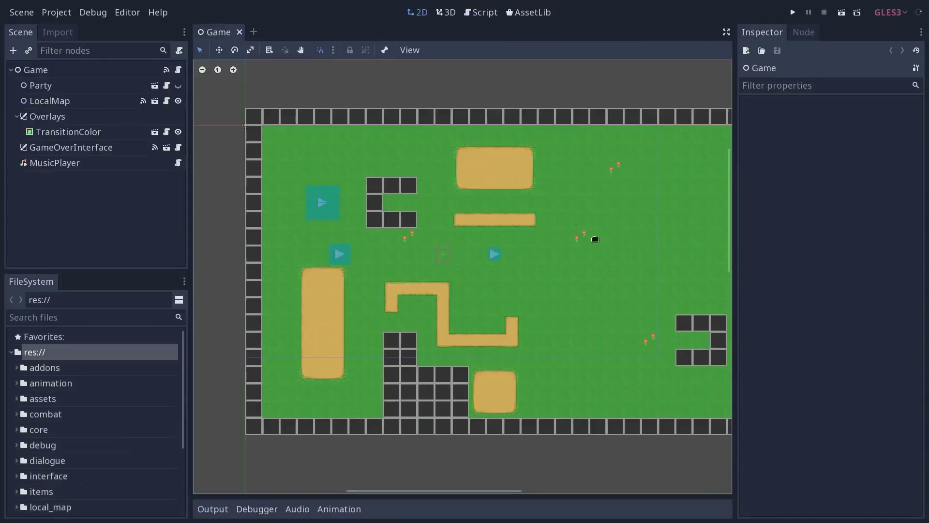
Run the game from the Game scene and walk the party south around the bent sand path, ending just west of it.
middle_drag(595, 238, 547, 234)
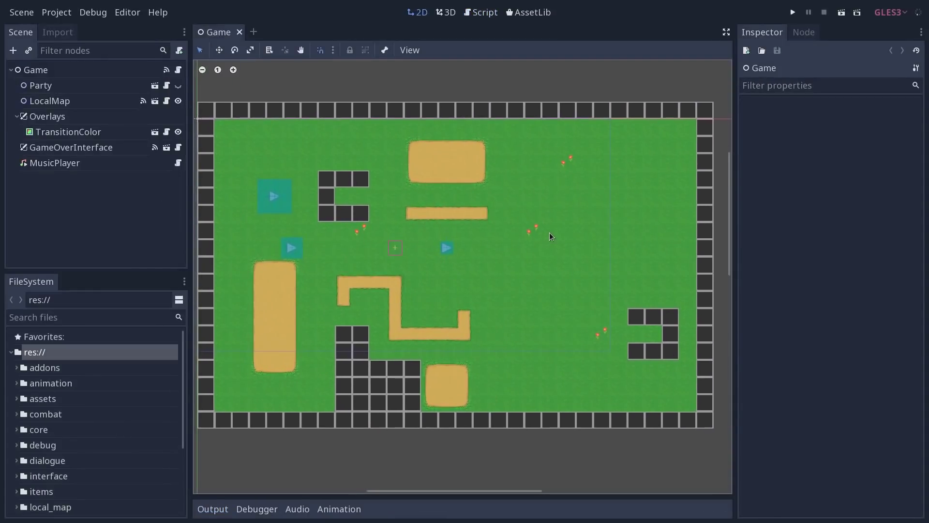
key(F5)
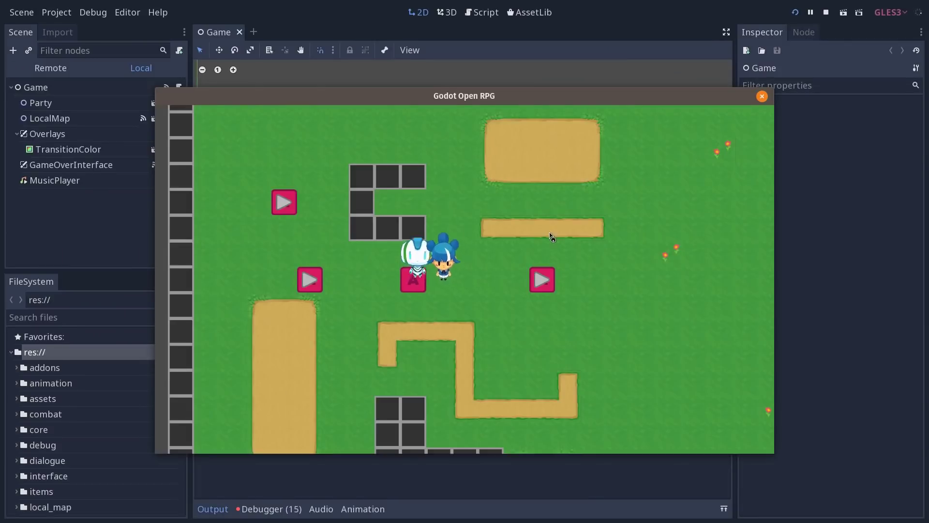
key(Down)
key(Left)
key(Down)
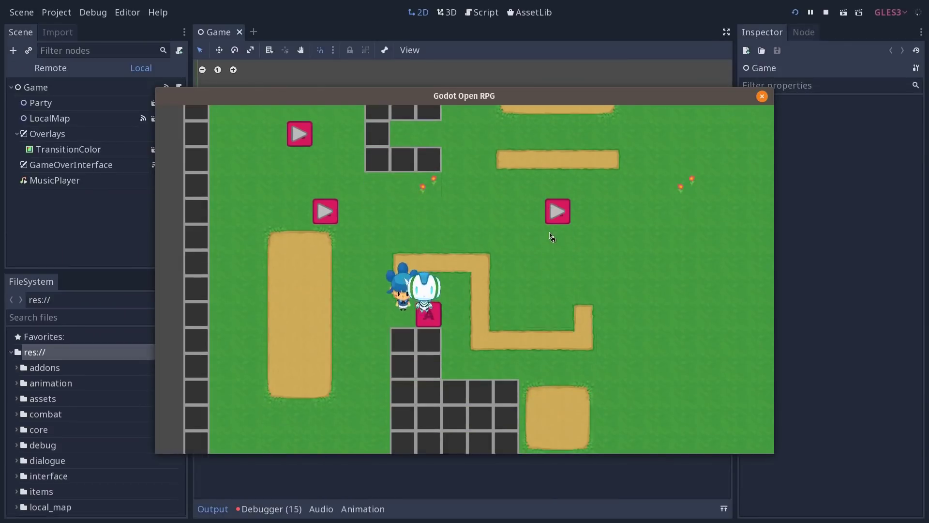
key(Right)
key(Up)
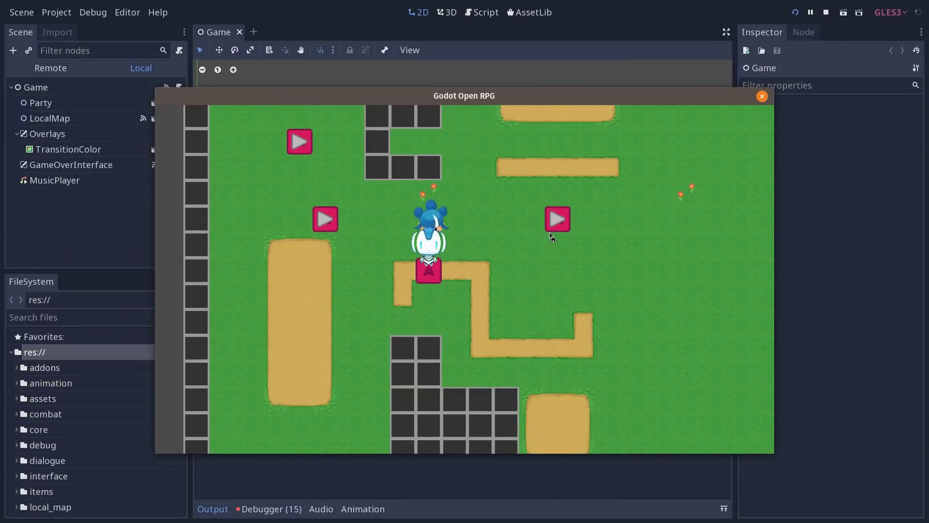
key(Left)
key(Left)
key(Down)
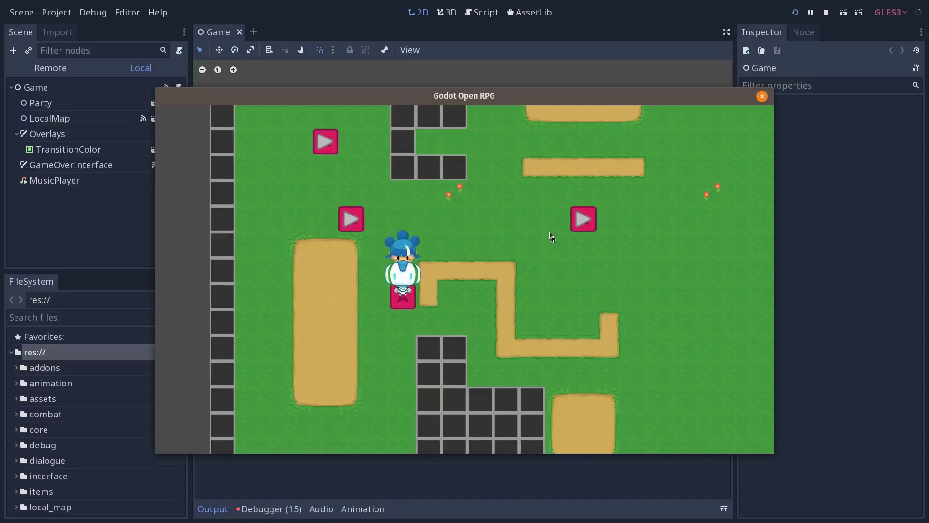
Walk the party northeast to the C-shaped wall, and back south to just above the bent sand path.
key(Right)
key(Right)
key(Right)
key(Up)
key(Up)
key(Up)
key(Up)
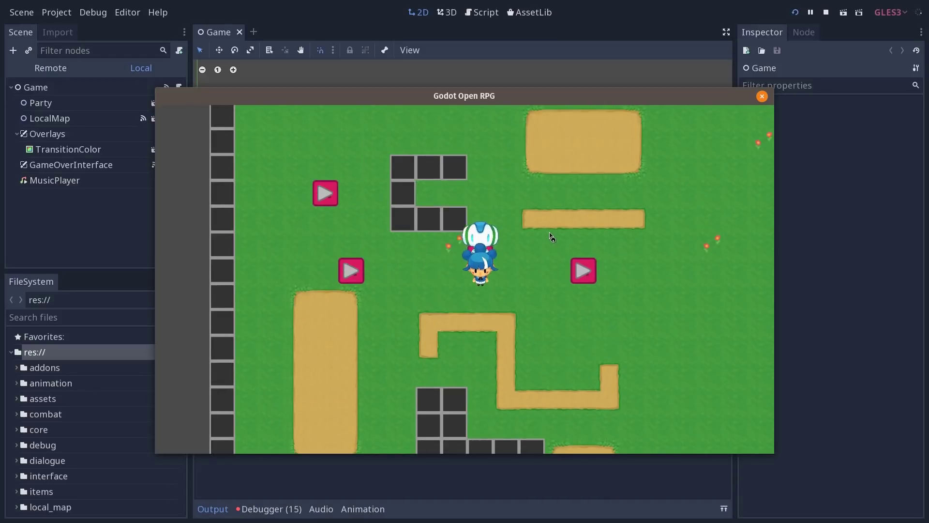
key(Right)
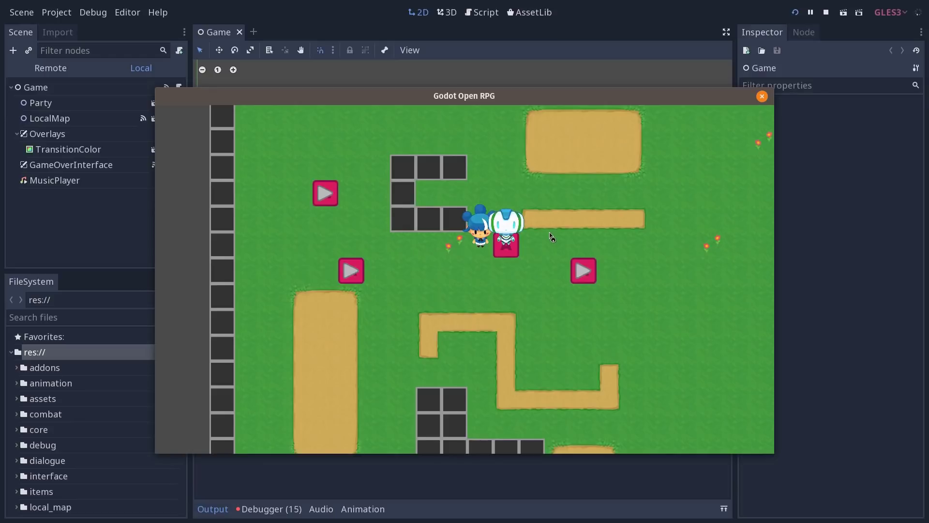
key(Down)
key(Left)
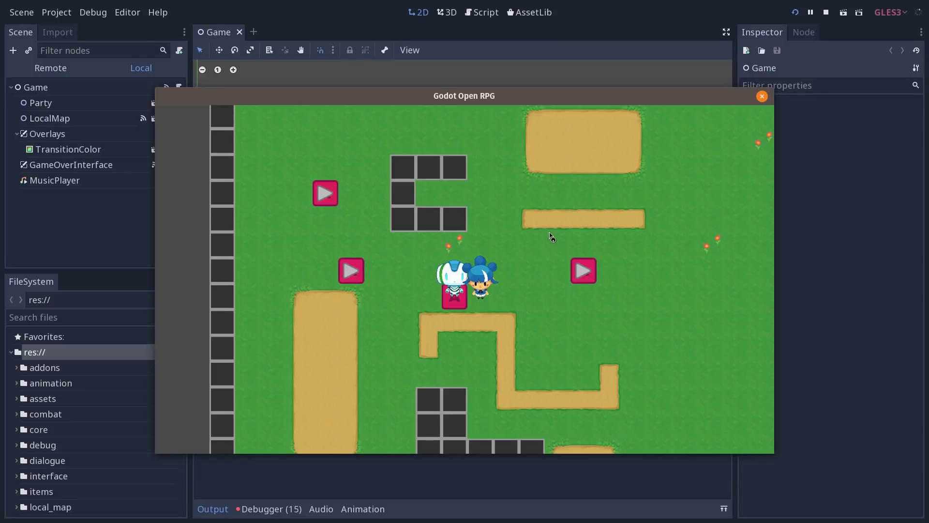
Switch to Discord to show the project discussion in the godot-open-rpg channel.
key(alt+Tab)
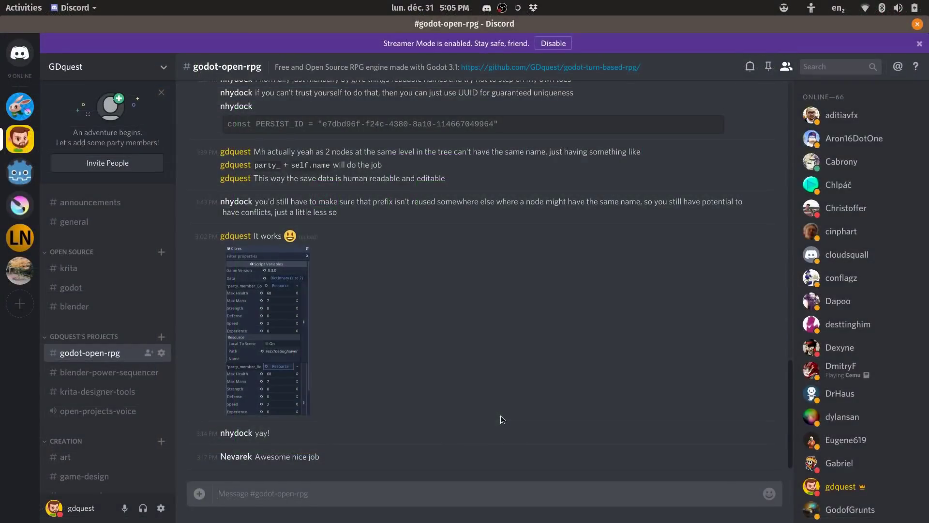